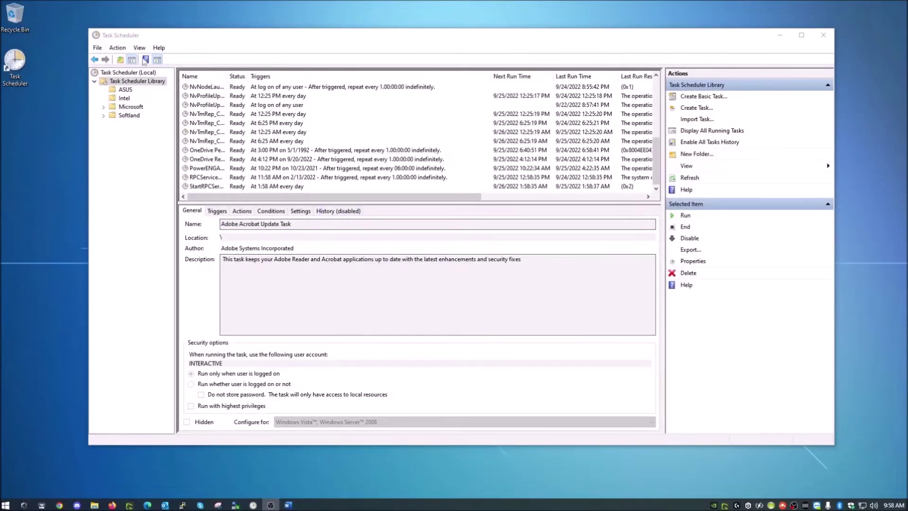
# Step: Collapse the Task Scheduler Library tree, hiding its subfolders, and nudge the window upward
pyautogui.click(94, 81)
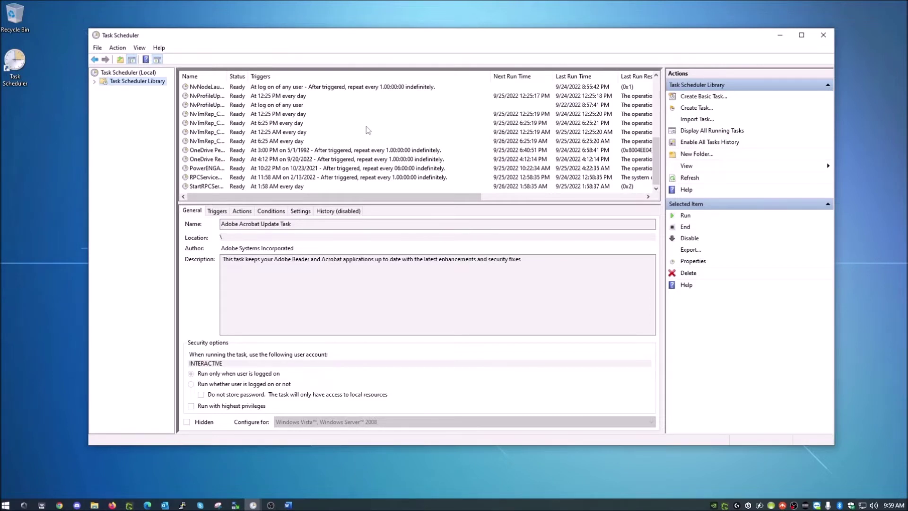
pyautogui.moveTo(352, 40); pyautogui.dragTo(351, 33)
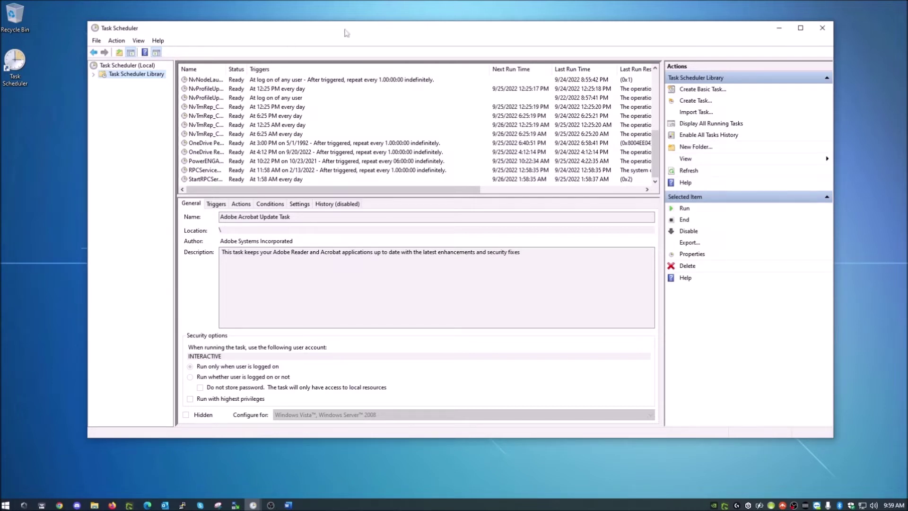
pyautogui.moveTo(345, 31); pyautogui.dragTo(353, 26)
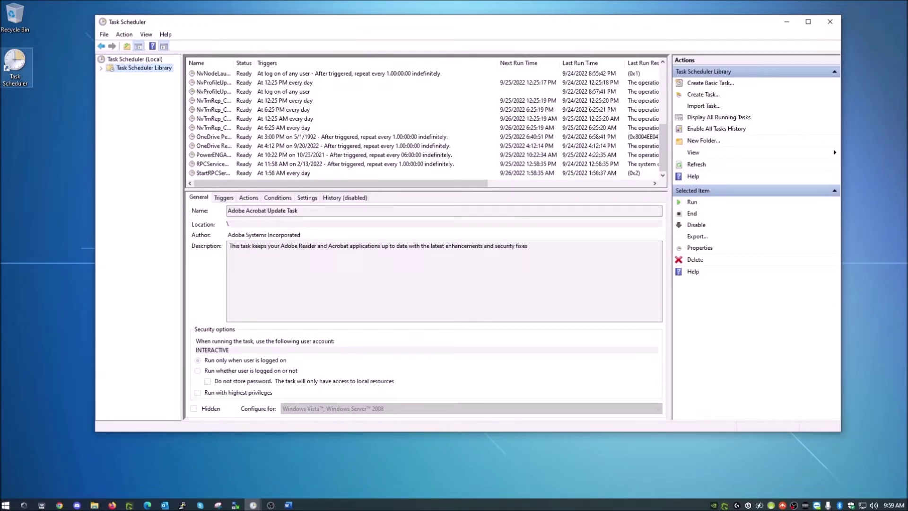
pyautogui.click(23, 68)
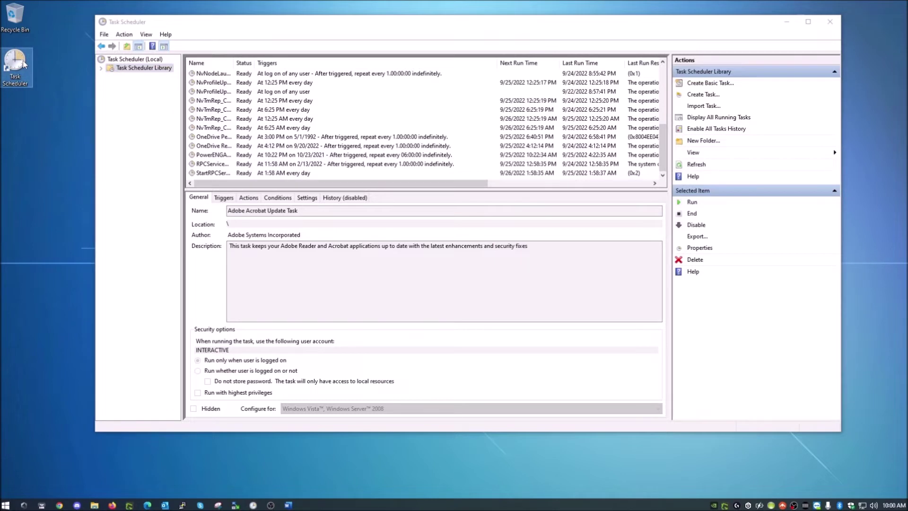
pyautogui.click(71, 55)
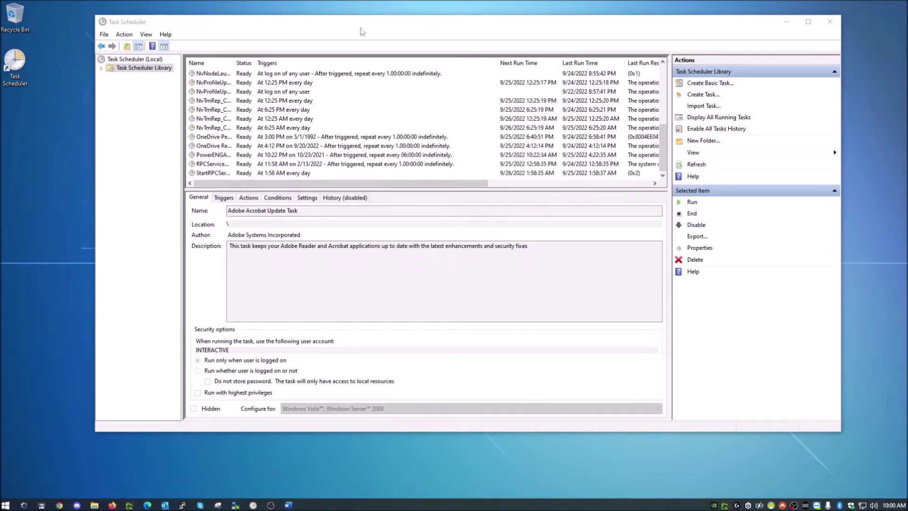
pyautogui.moveTo(363, 26); pyautogui.dragTo(355, 24)
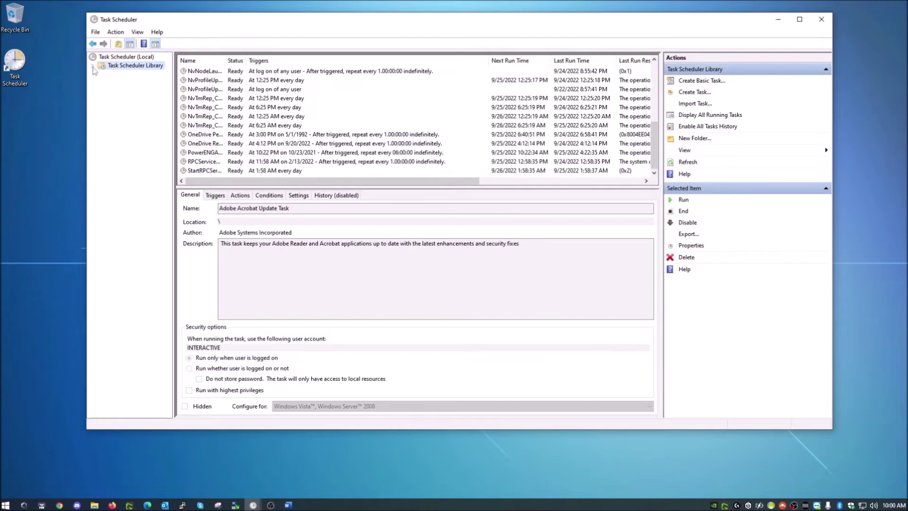
pyautogui.click(93, 67)
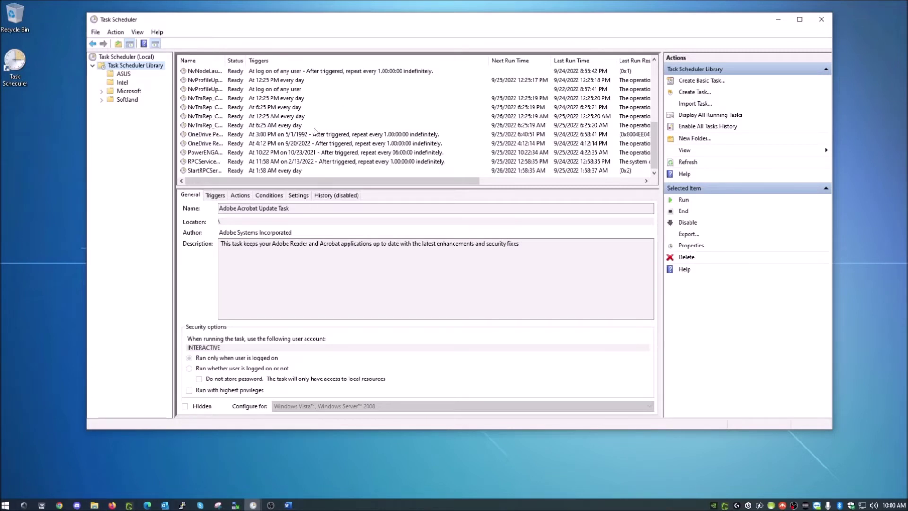
# Step: Show the ASUS folder's tasks and select the AcPowerNotification task
pyautogui.click(124, 75)
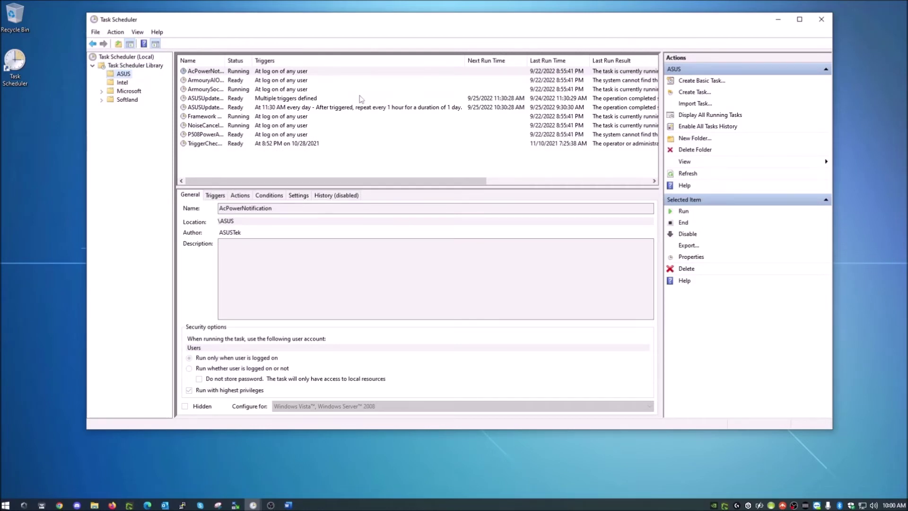
pyautogui.click(267, 72)
pyautogui.rightClick(267, 75)
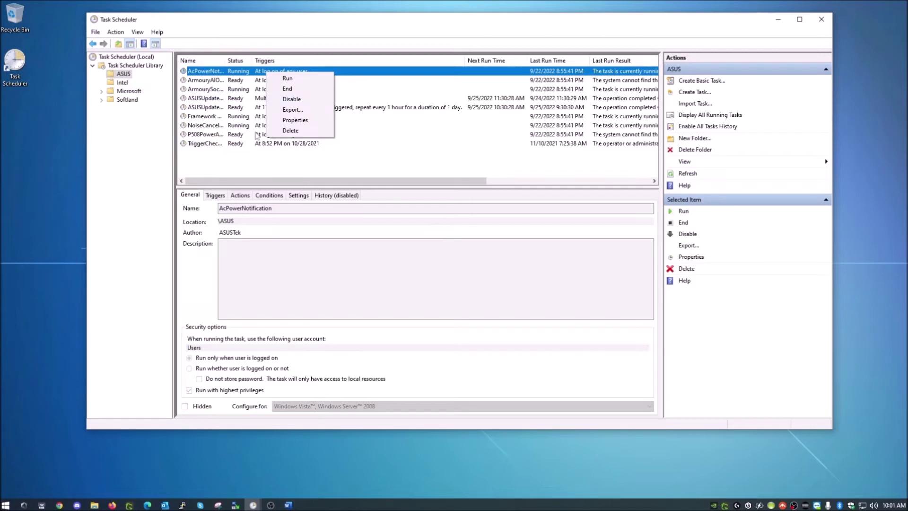
pyautogui.click(123, 75)
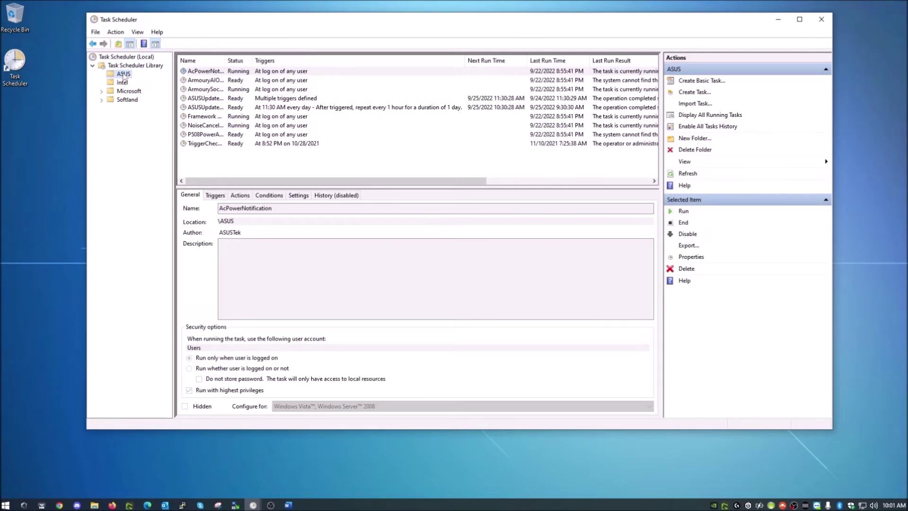
pyautogui.rightClick(283, 82)
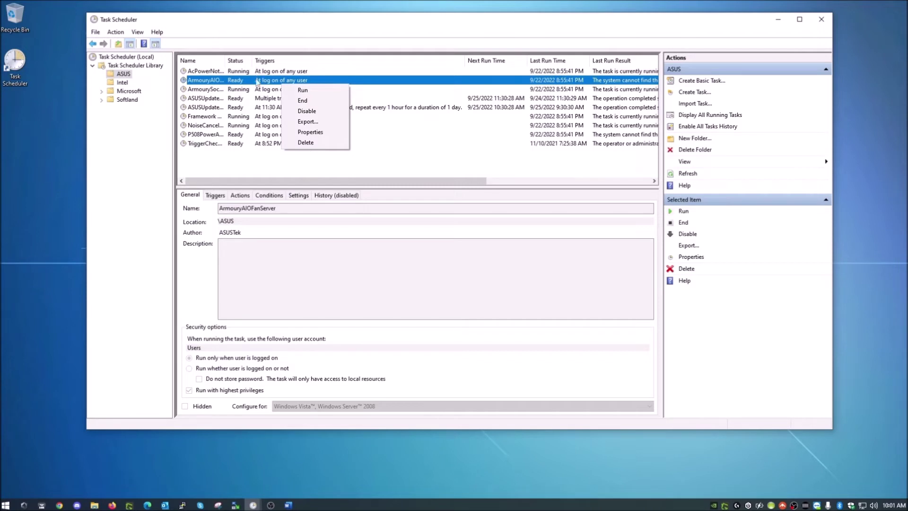
pyautogui.click(126, 74)
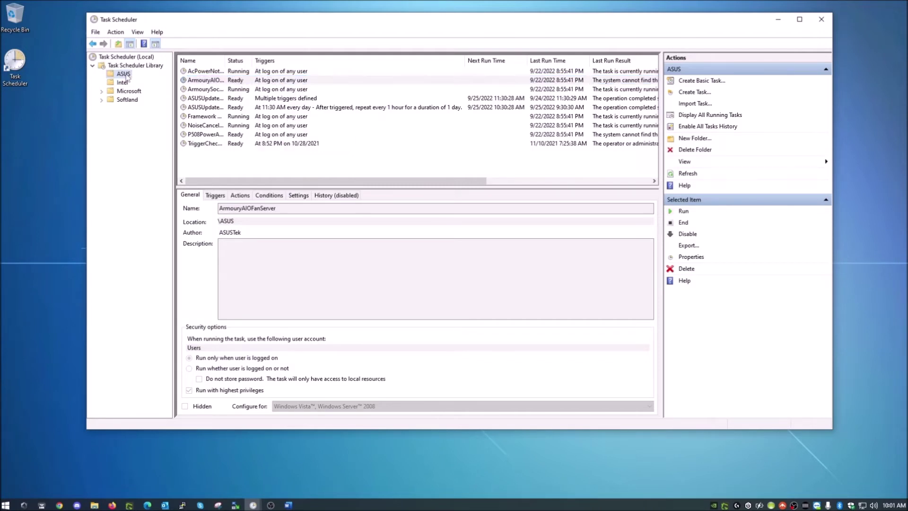
pyautogui.rightClick(126, 74)
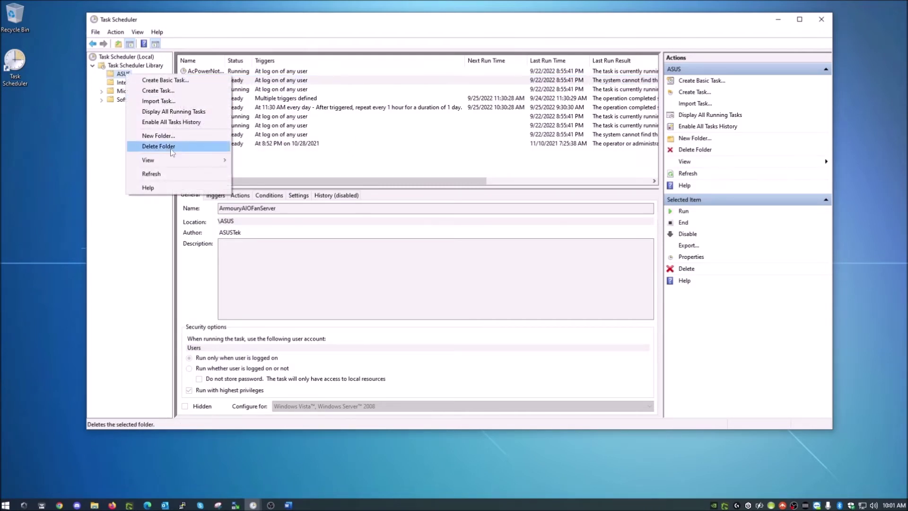
pyautogui.click(123, 83)
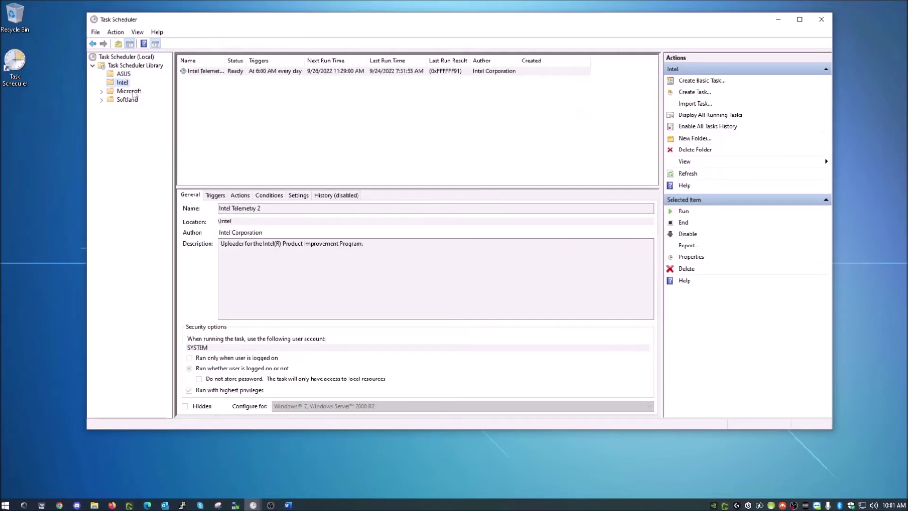
pyautogui.click(133, 93)
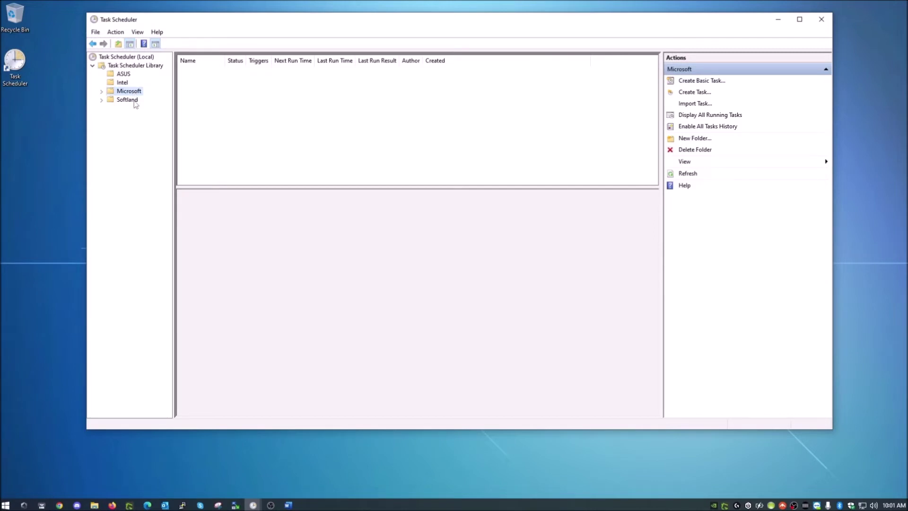
pyautogui.click(124, 75)
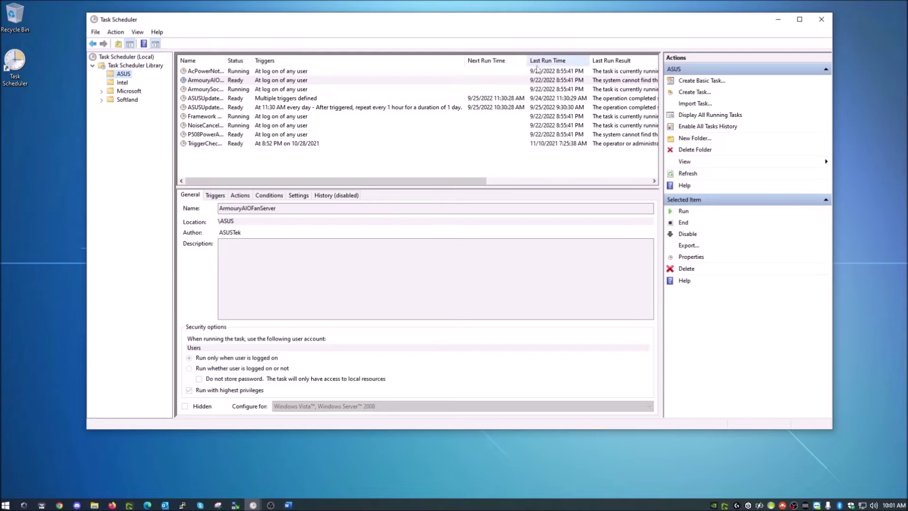
# Step: Create a basic task named Firefox, described 'Launch Firefox', keeping the Daily trigger
pyautogui.moveTo(450, 22); pyautogui.dragTo(443, 22)
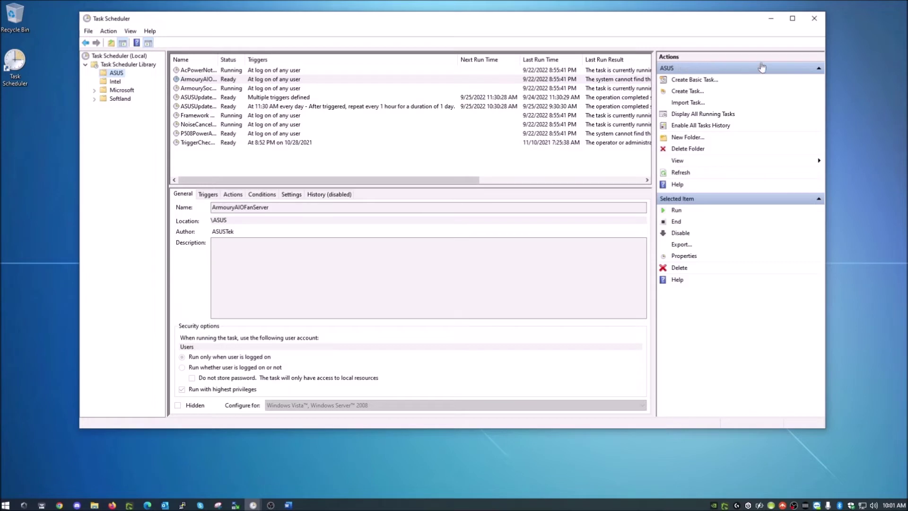
pyautogui.click(700, 84)
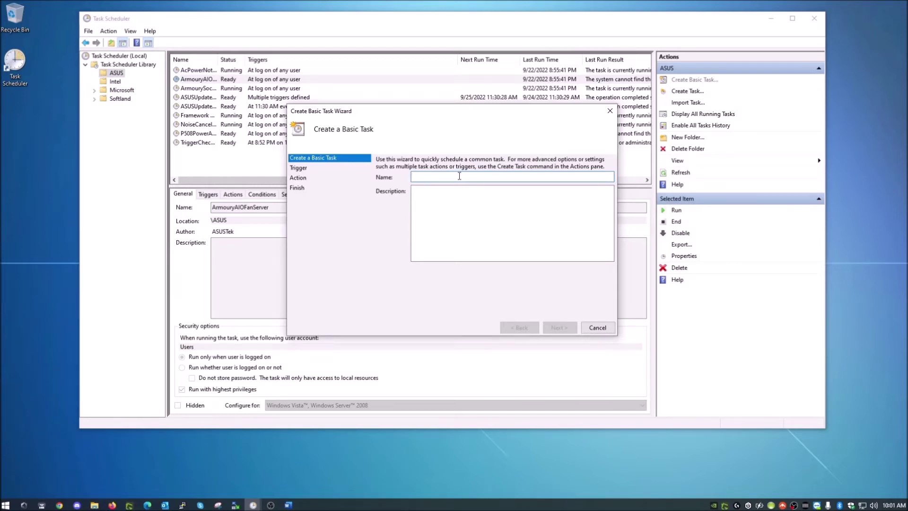
pyautogui.write('Firefo')
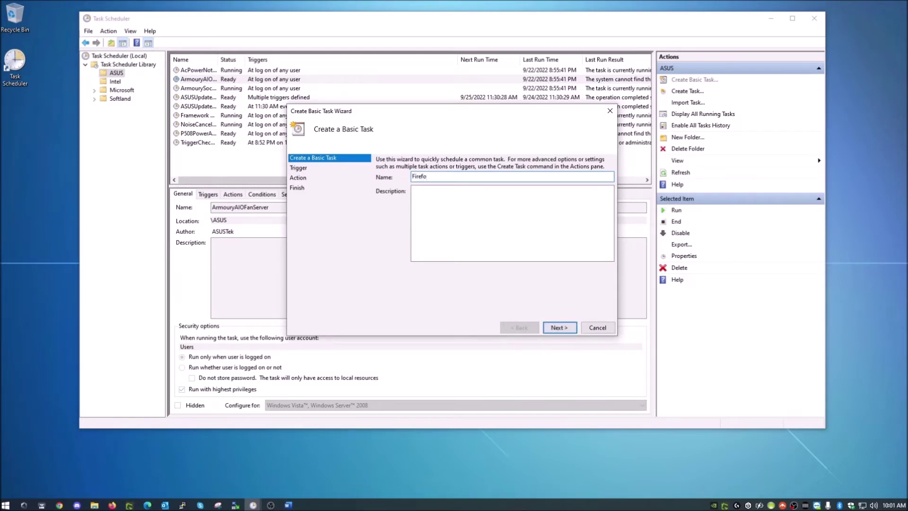
pyautogui.write('x')
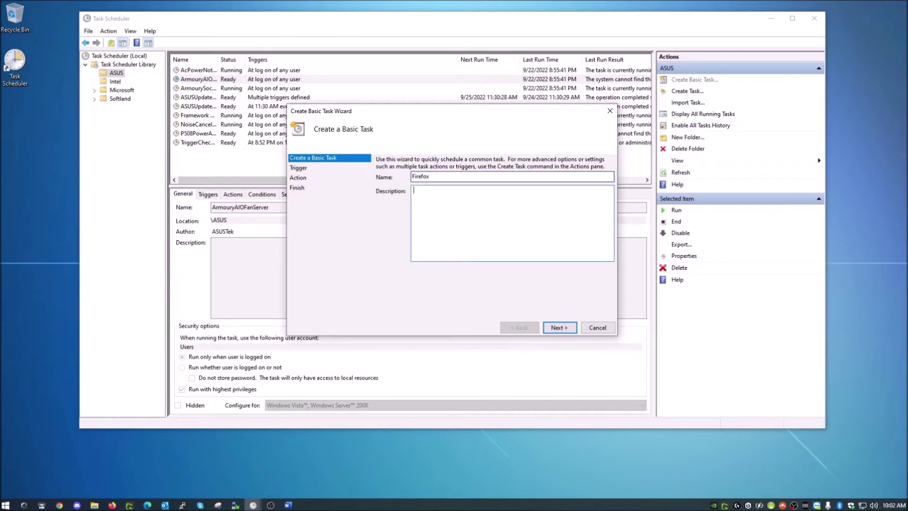
pyautogui.write('Launch Firef')
pyautogui.write('ox')
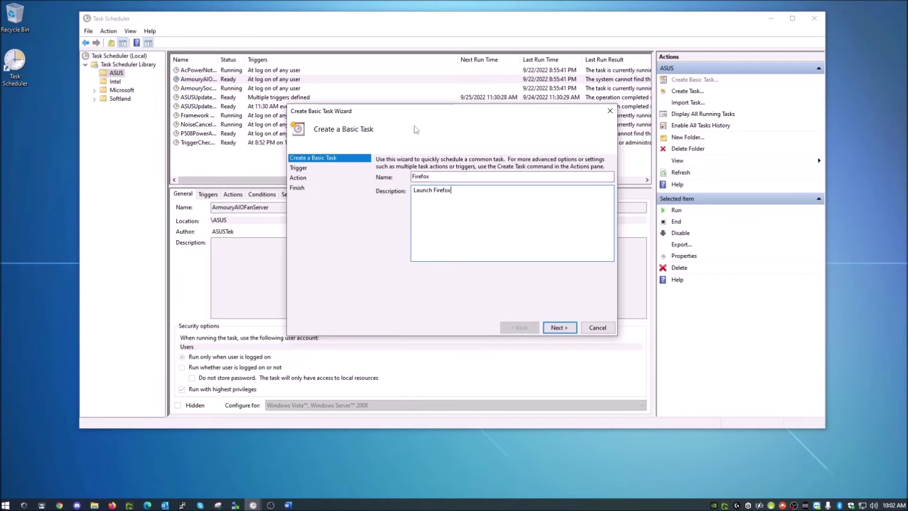
pyautogui.click(555, 327)
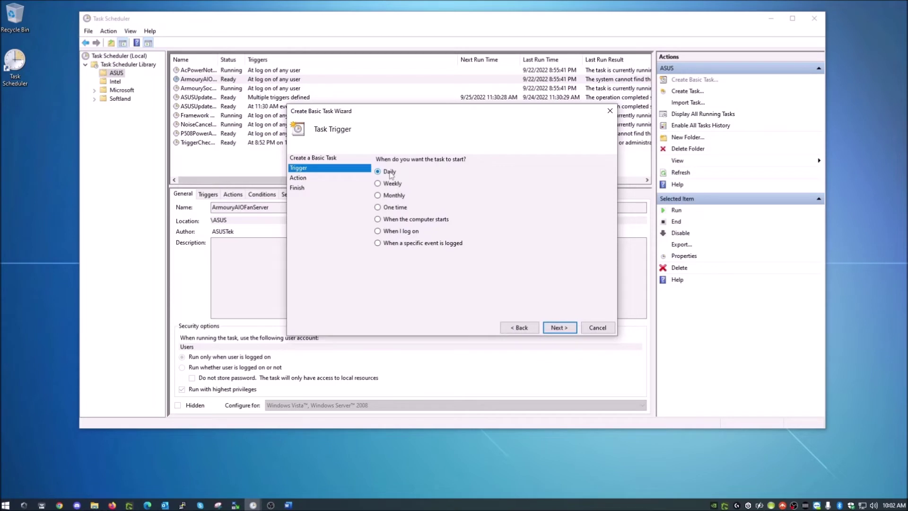
pyautogui.click(560, 327)
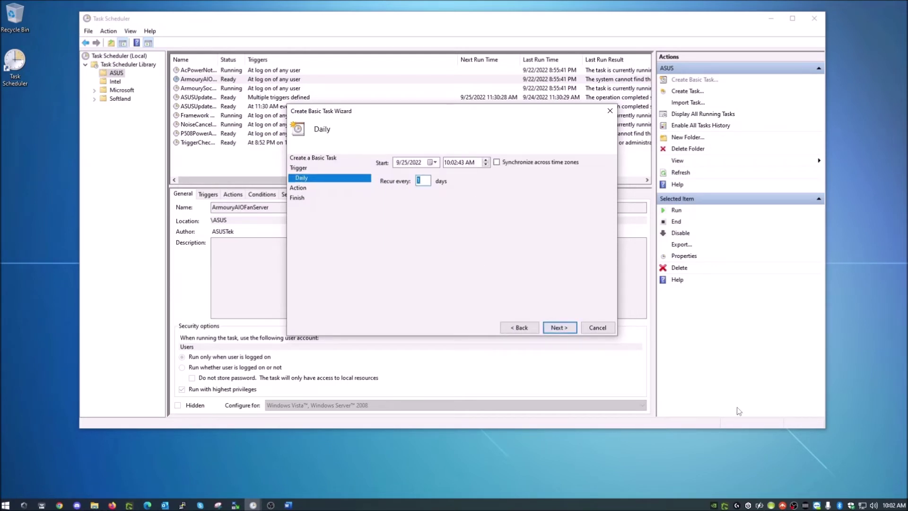
# Step: Set the daily start to 9/25/2022 at 10:05:00 AM, recurring every 1 day
pyautogui.click(455, 162)
pyautogui.click(462, 163)
pyautogui.click(430, 182)
pyautogui.click(558, 327)
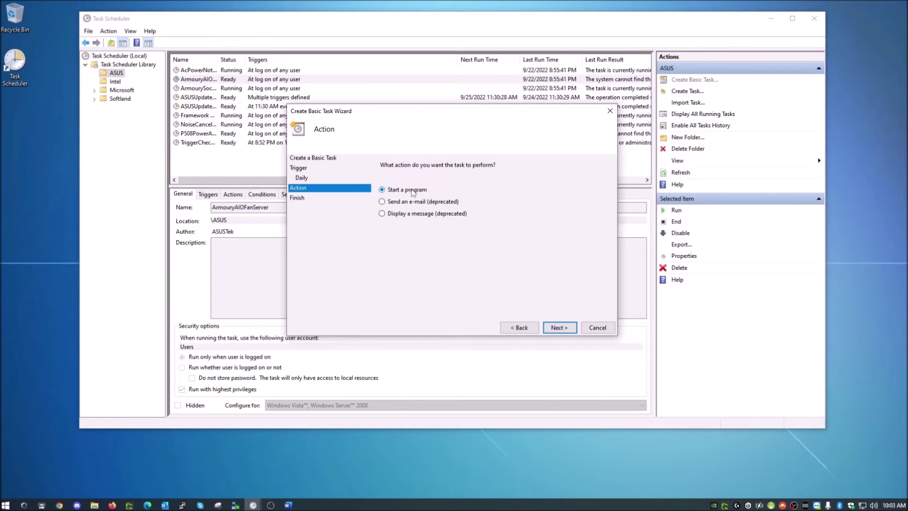
# Step: Choose Start a program and browse to firefox in C:\Program Files\Mozilla Firefox
pyautogui.click(563, 327)
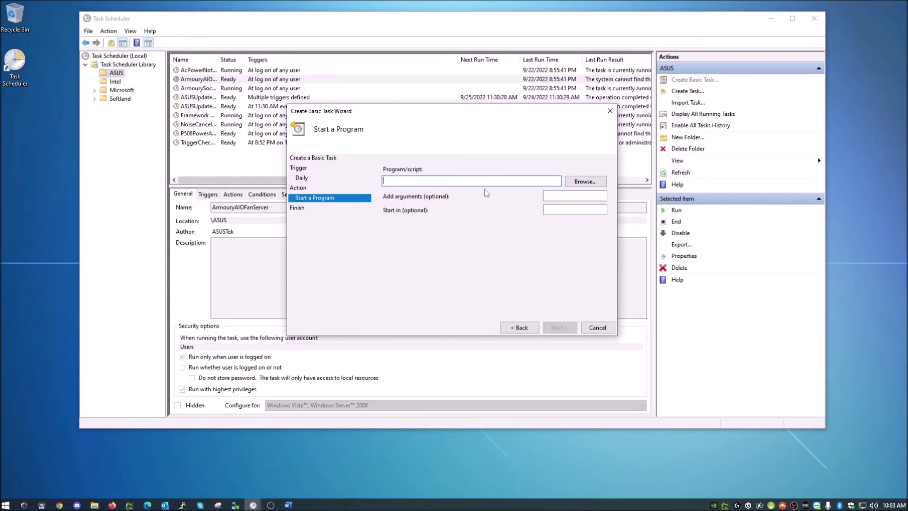
pyautogui.click(585, 182)
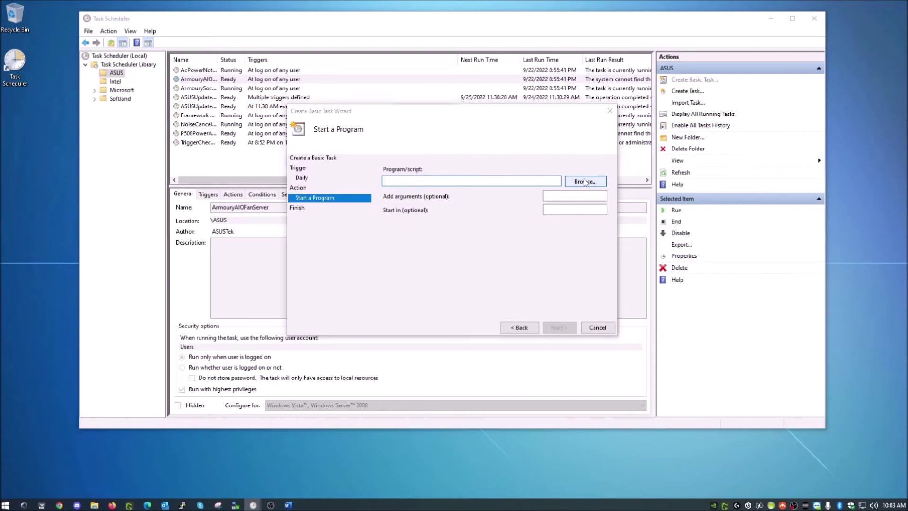
pyautogui.click(343, 303)
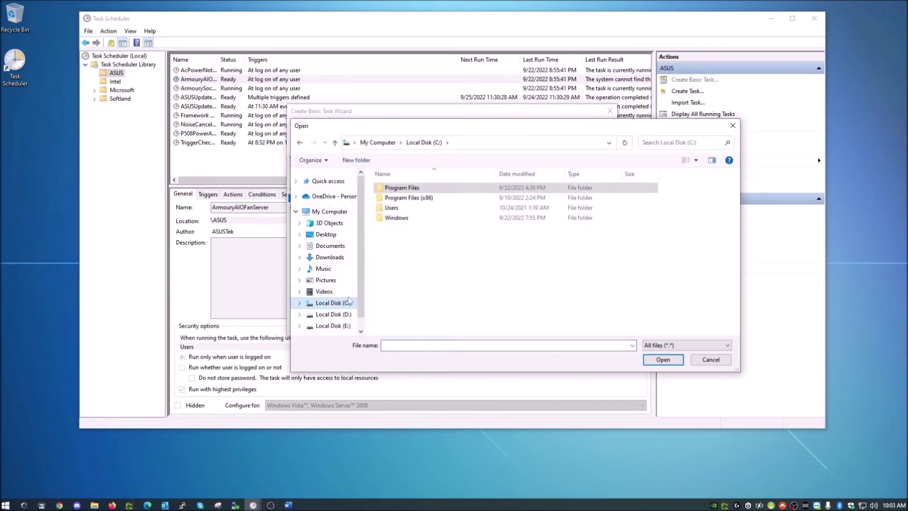
pyautogui.doubleClick(419, 189)
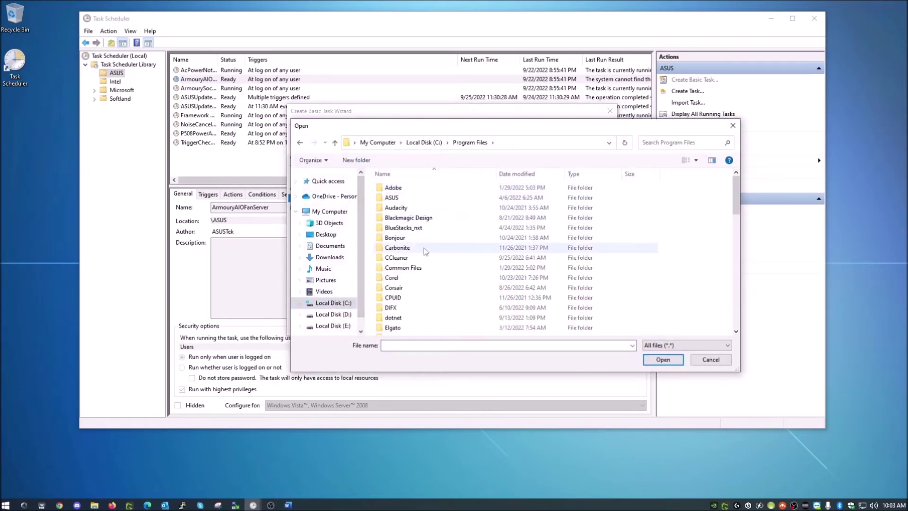
pyautogui.scroll(-10, 420, 246)
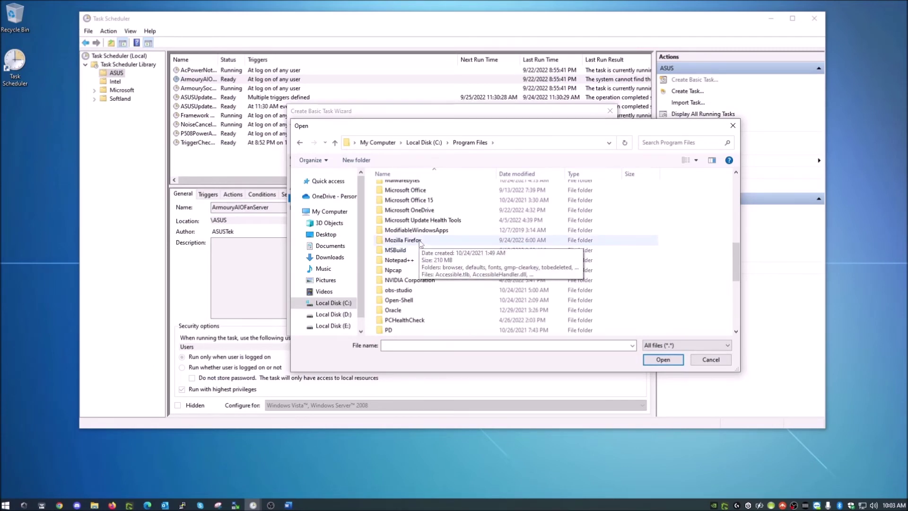
pyautogui.doubleClick(420, 242)
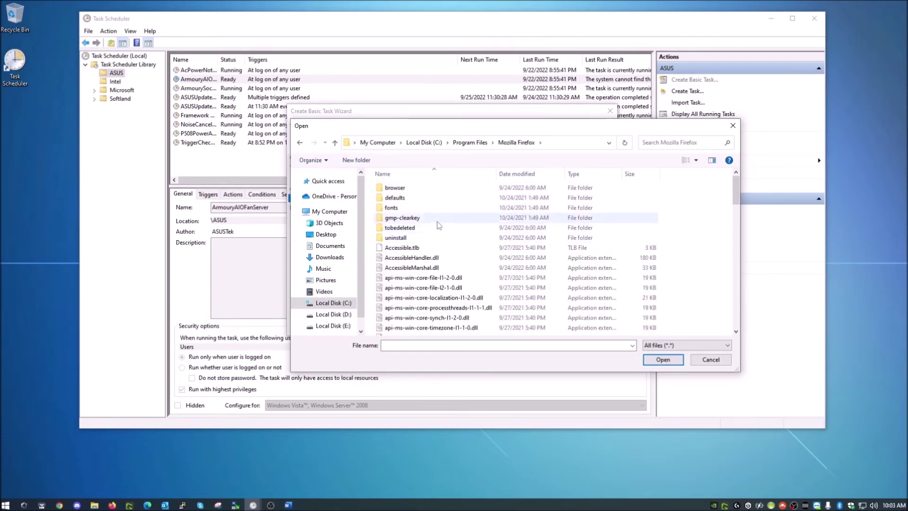
pyautogui.scroll(-12, 437, 222)
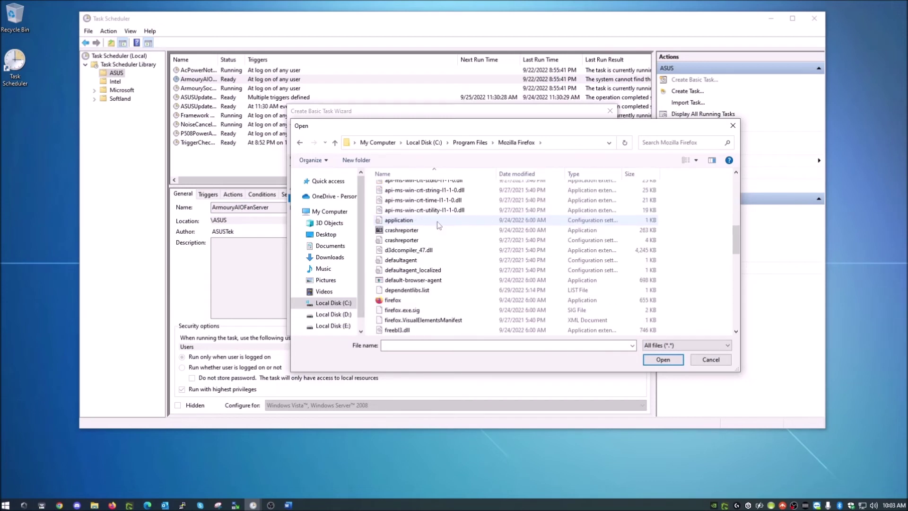
pyautogui.scroll(-2, 436, 221)
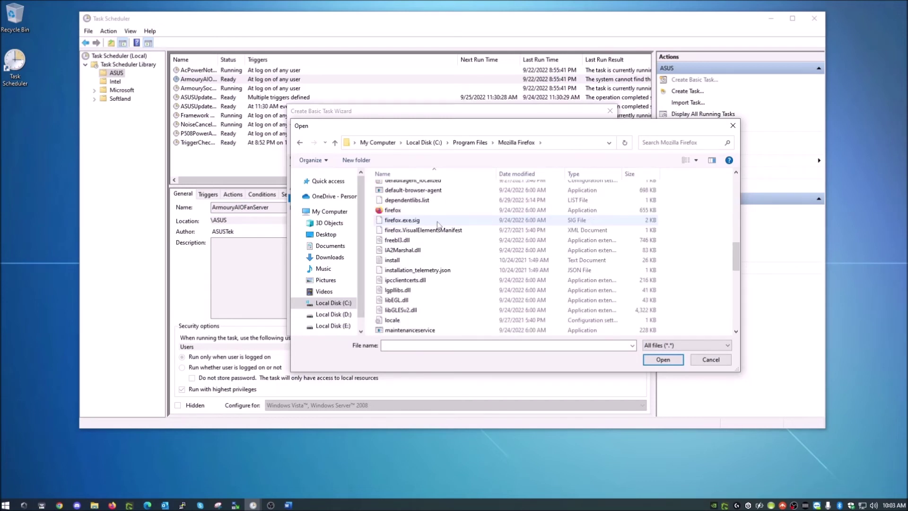
pyautogui.click(402, 211)
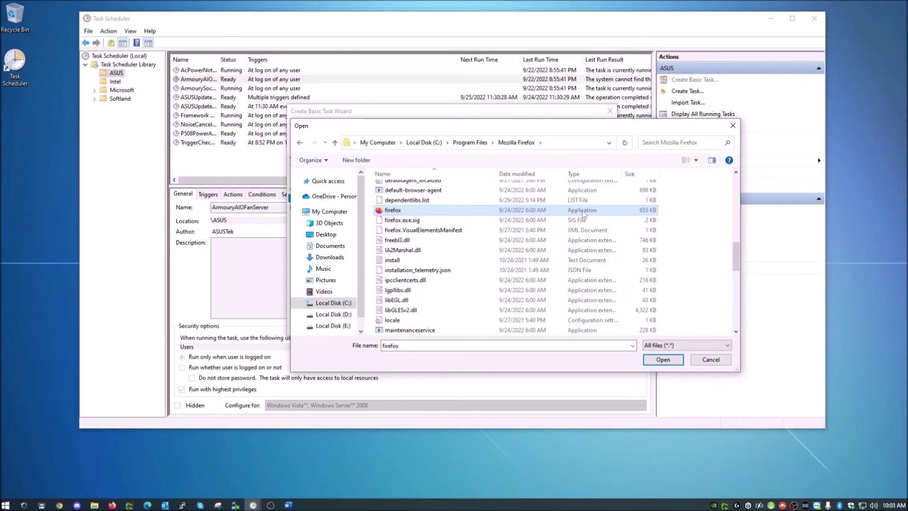
# Step: Confirm firefox.exe, check its path on the summary, finish the Firefox task, and close Task Scheduler
pyautogui.click(660, 360)
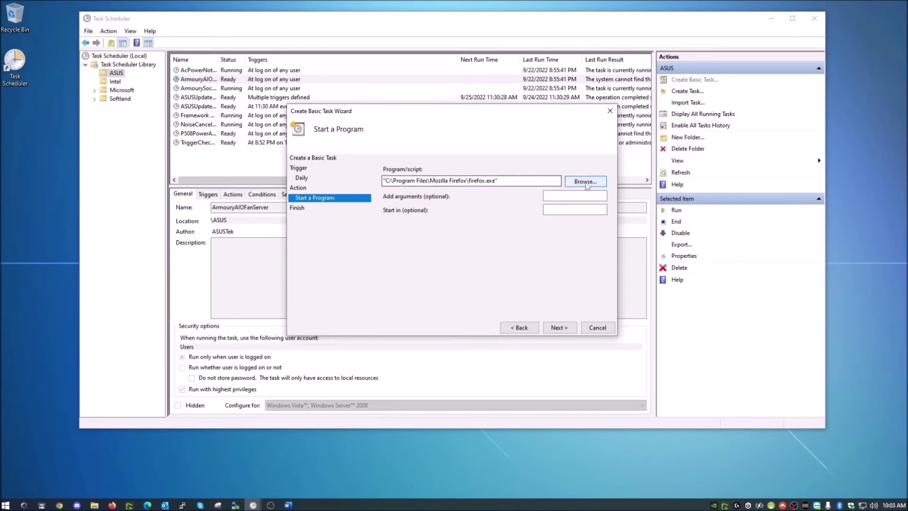
pyautogui.click(559, 327)
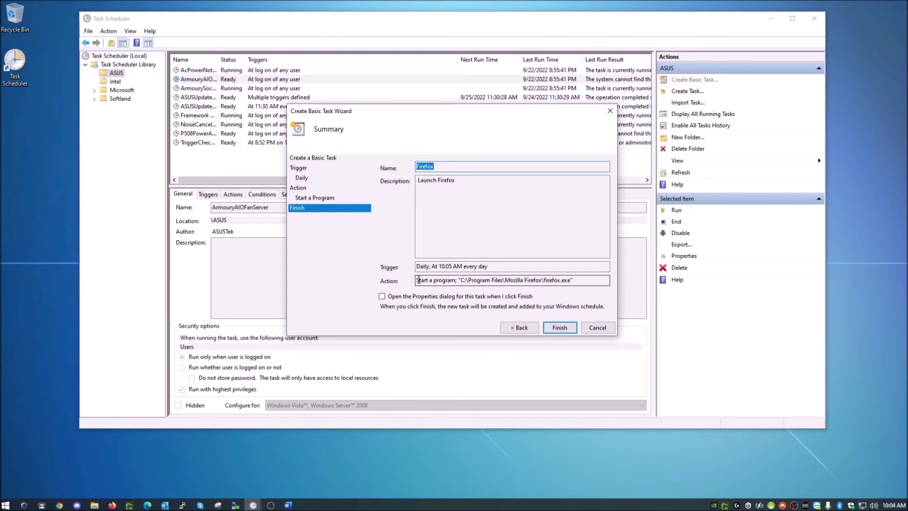
pyautogui.click(456, 281)
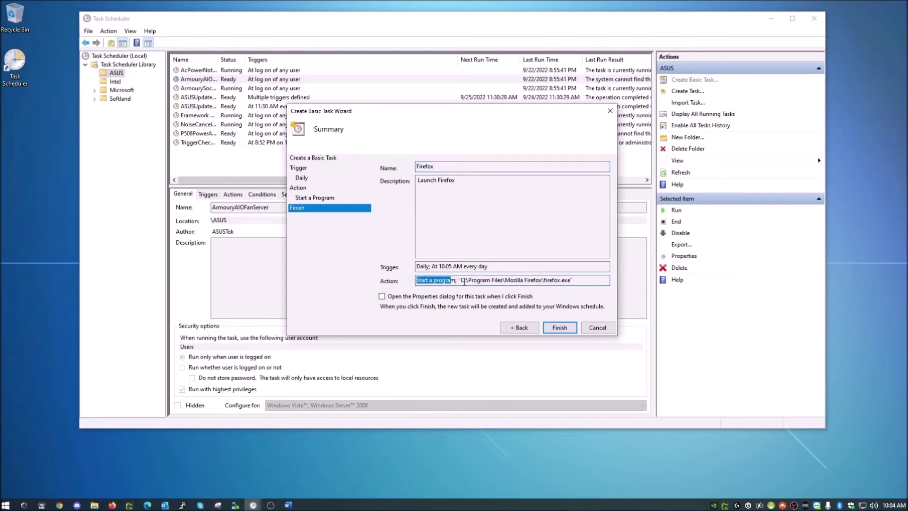
pyautogui.moveTo(461, 281); pyautogui.dragTo(574, 280)
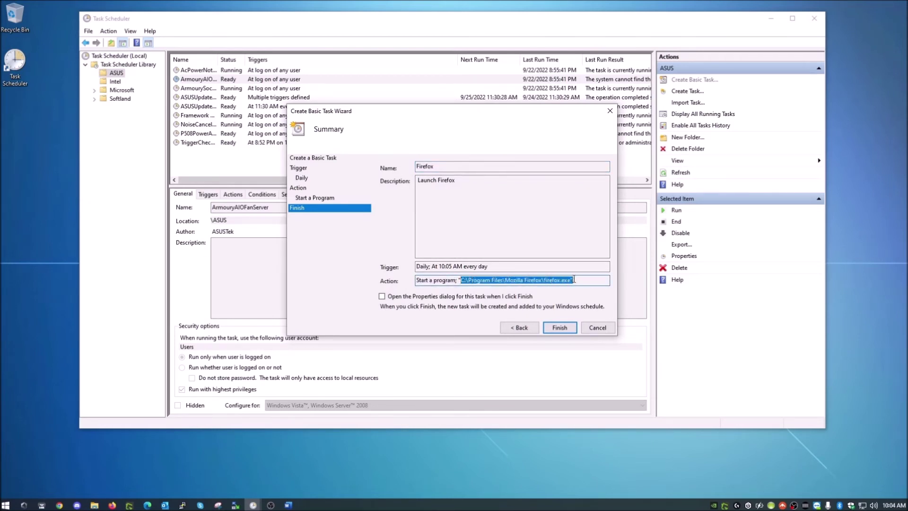
pyautogui.click(469, 278)
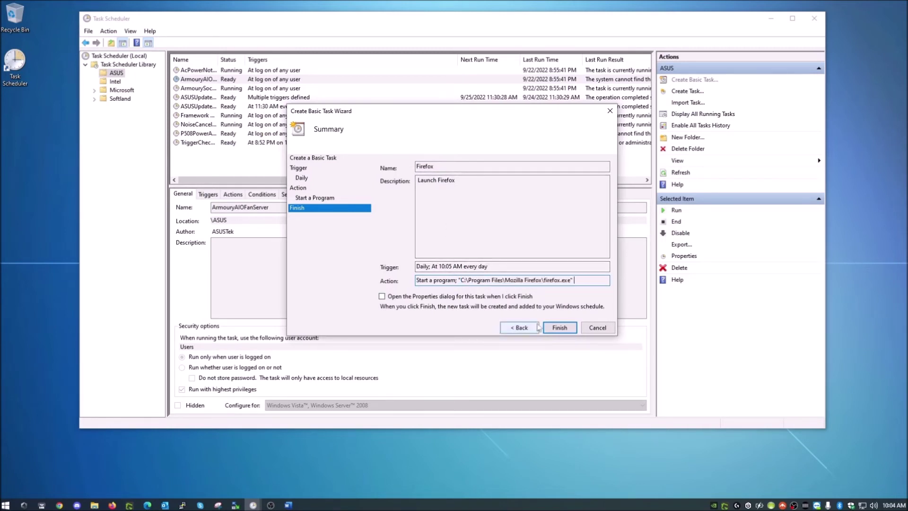
pyautogui.click(559, 327)
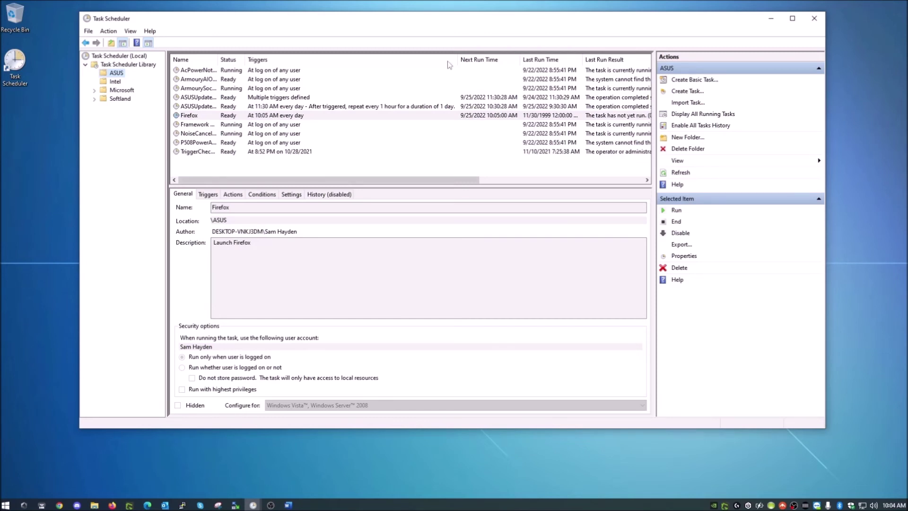
pyautogui.click(822, 20)
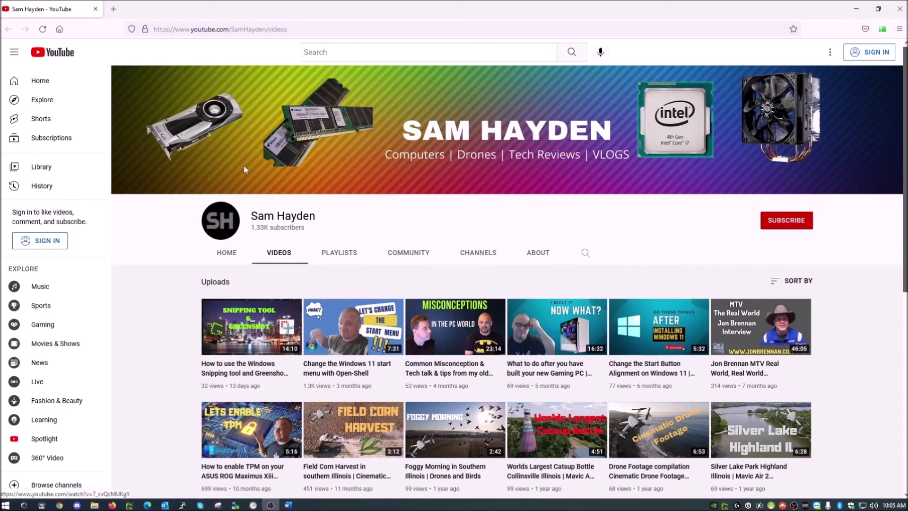
# Step: Bring the scheduled Firefox window forward and close it
pyautogui.click(168, 6)
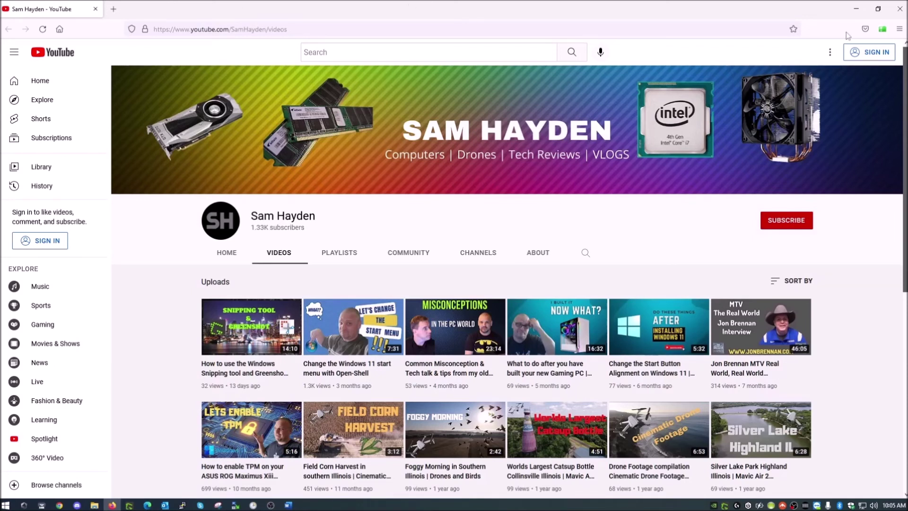
pyautogui.click(900, 10)
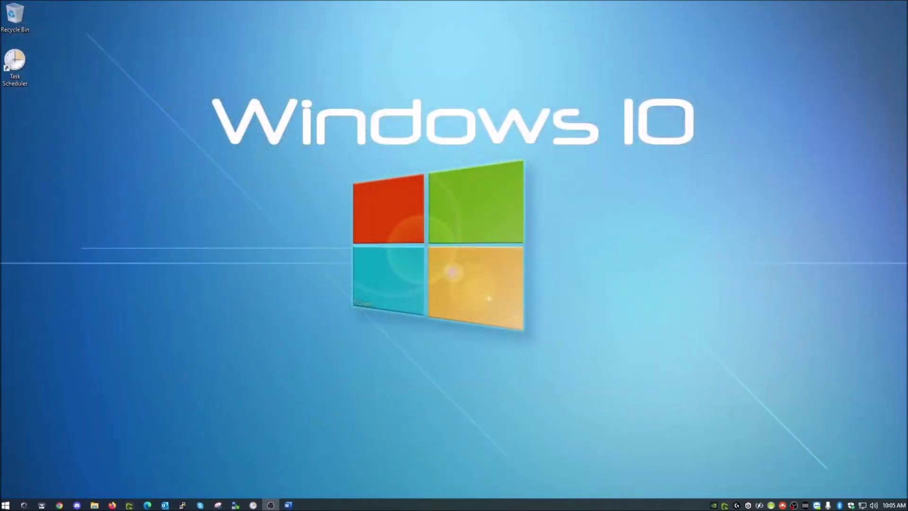
# Step: Reopen Task Scheduler and delete the Firefox Background Update task from the Mozilla folder
pyautogui.click(253, 505)
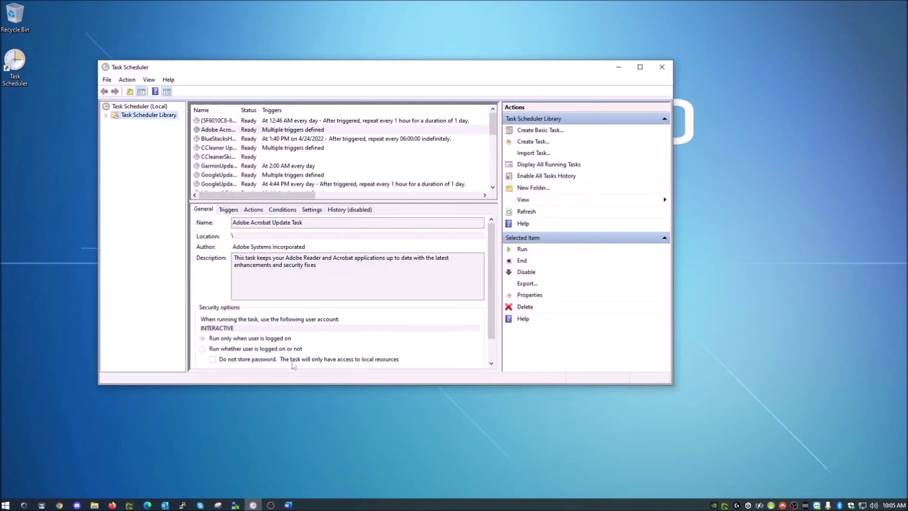
pyautogui.click(106, 115)
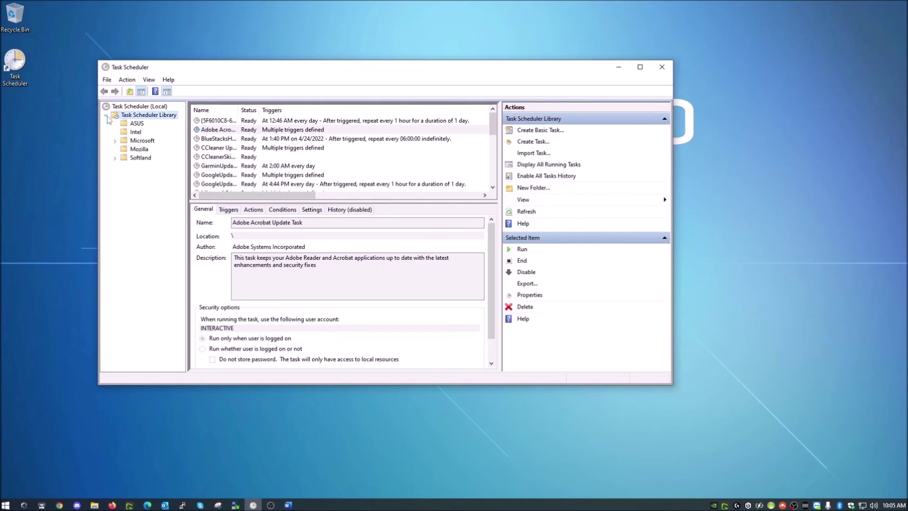
pyautogui.click(141, 150)
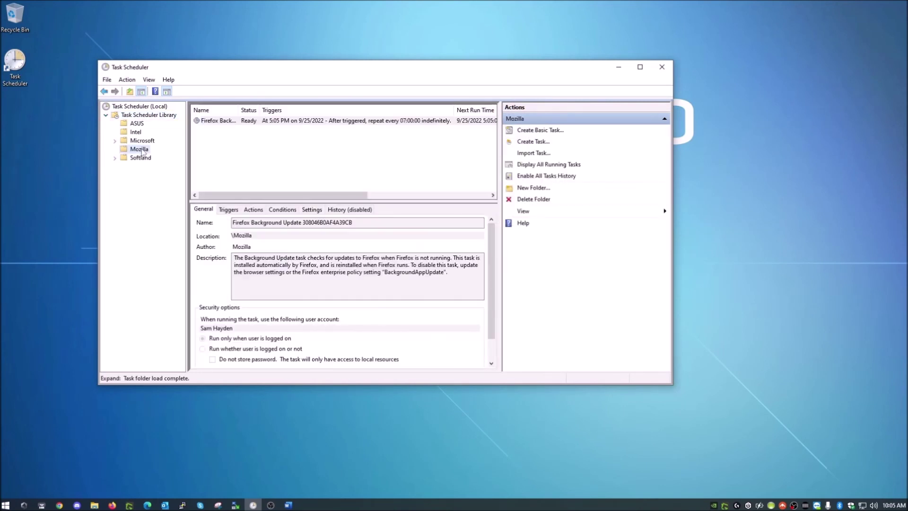
pyautogui.click(331, 121)
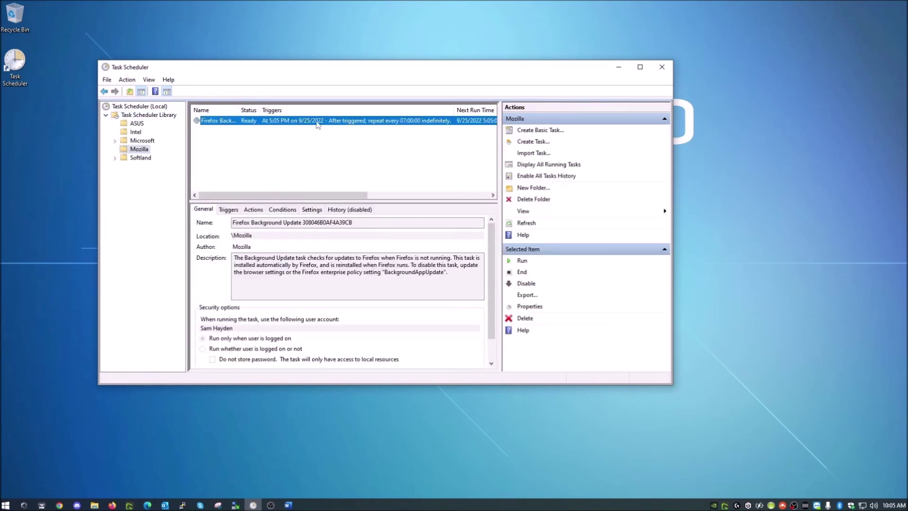
pyautogui.rightClick(288, 122)
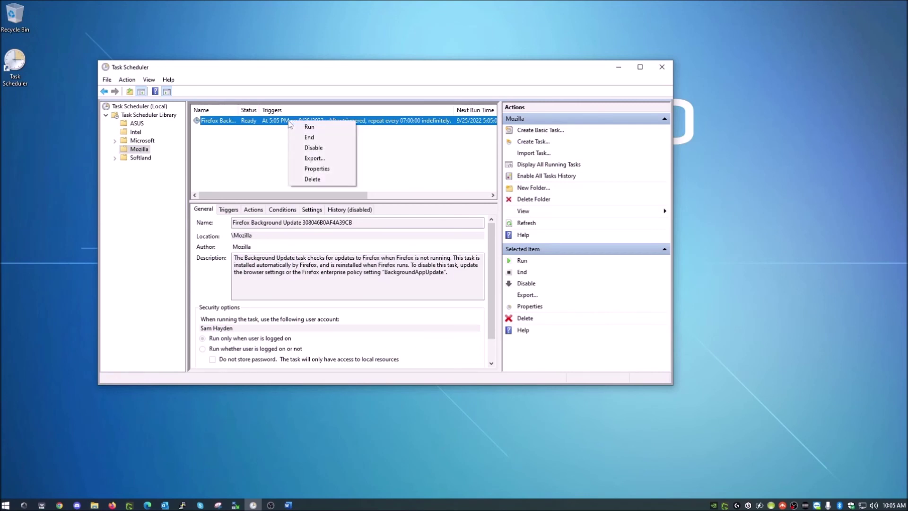
pyautogui.click(313, 179)
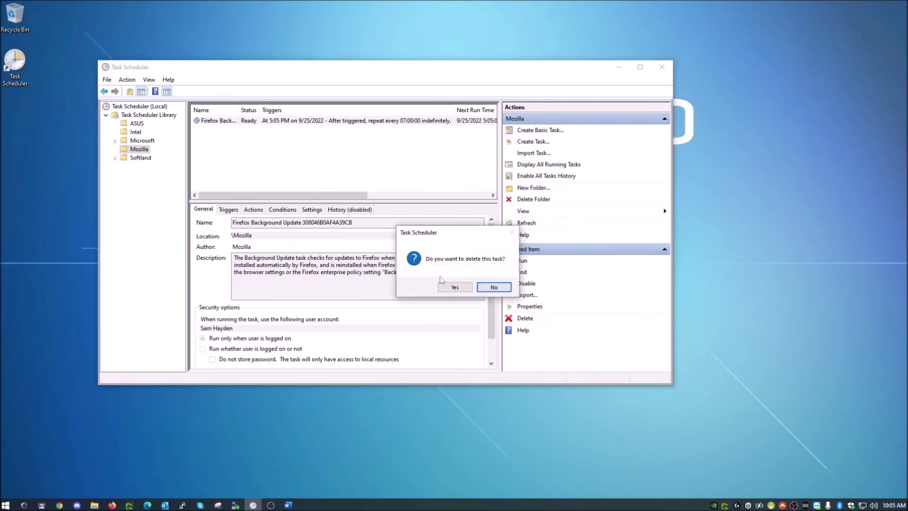
pyautogui.click(455, 287)
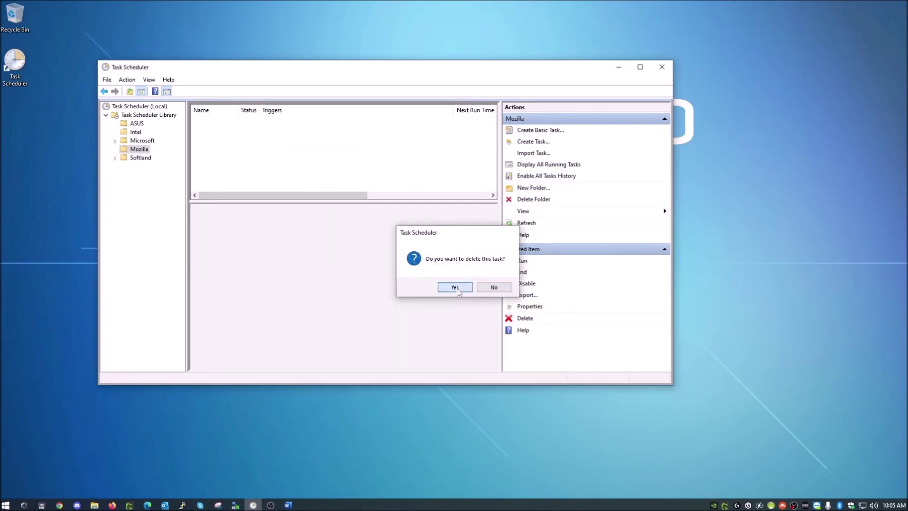
# Step: Delete the empty Mozilla task folder and move the window up and left
pyautogui.rightClick(143, 150)
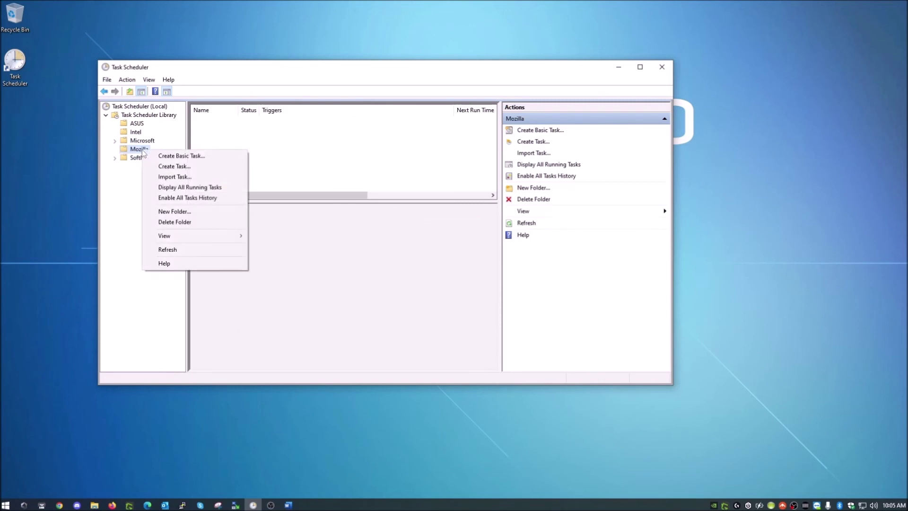
pyautogui.click(171, 223)
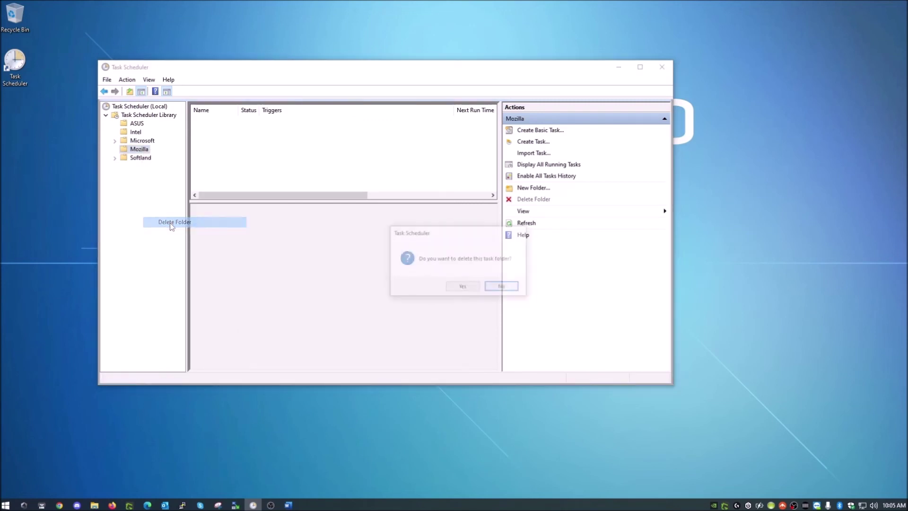
pyautogui.click(462, 286)
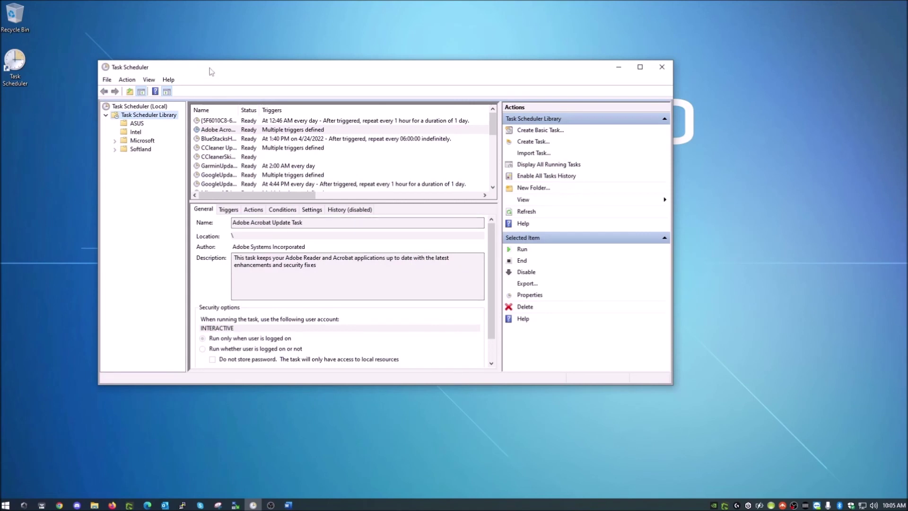
pyautogui.moveTo(210, 71); pyautogui.dragTo(199, 33)
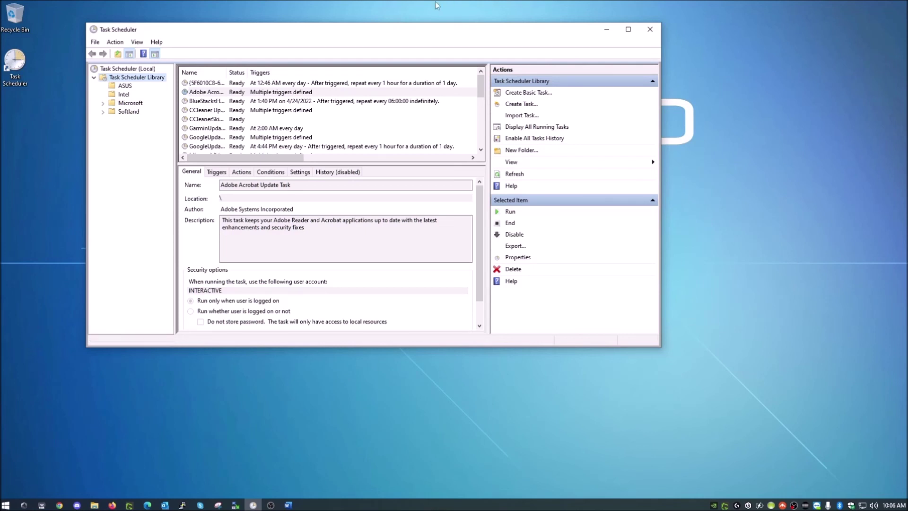
# Step: Move the Task Scheduler window down and right, then close it
pyautogui.moveTo(382, 35); pyautogui.dragTo(421, 64)
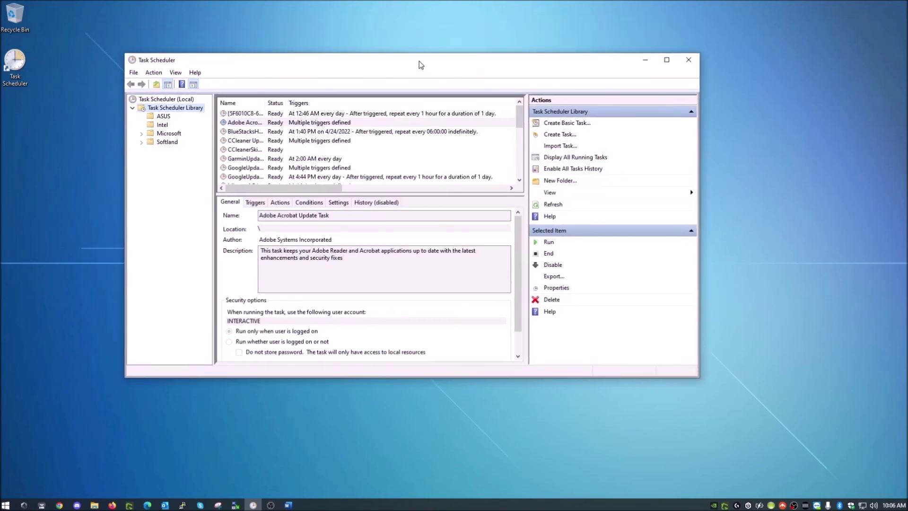
pyautogui.click(688, 60)
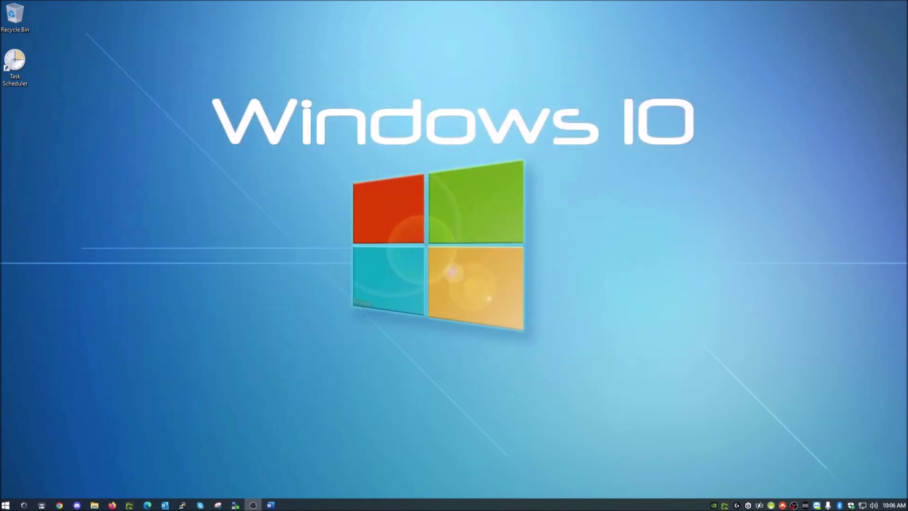